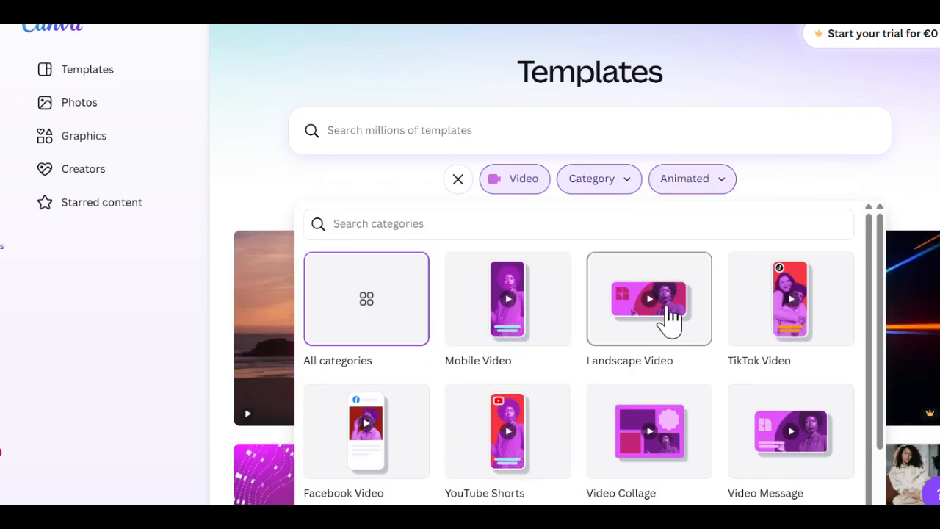
Filter the video templates to the Landscape Video category and create a new blank video design
left_click(663, 321)
left_click(428, 353)
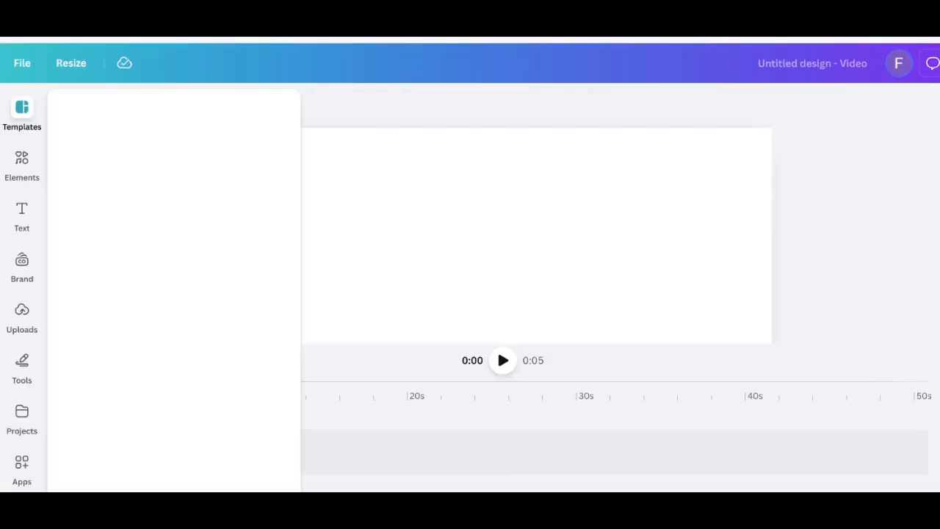
Add the uploaded wide image of the Viking king on his longship so that it fills the blank page
left_click(125, 203)
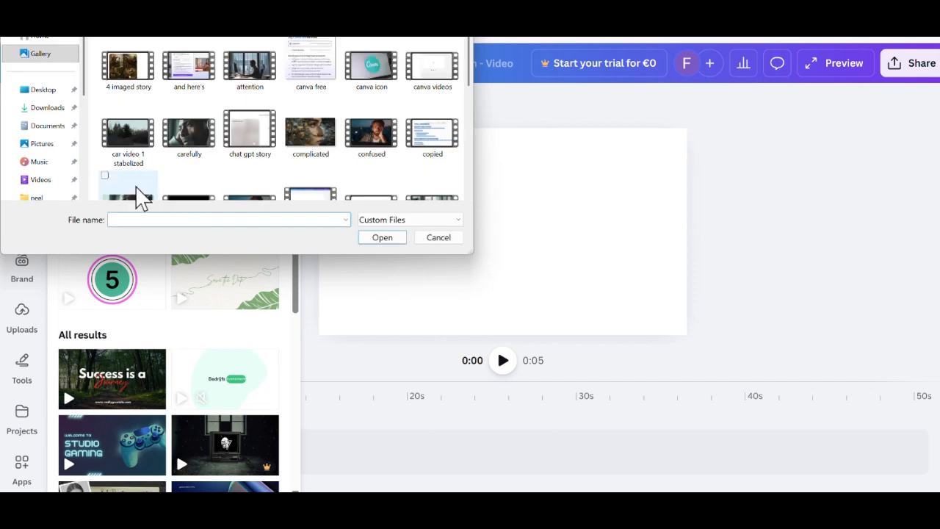
key("Escape")
left_click(22, 317)
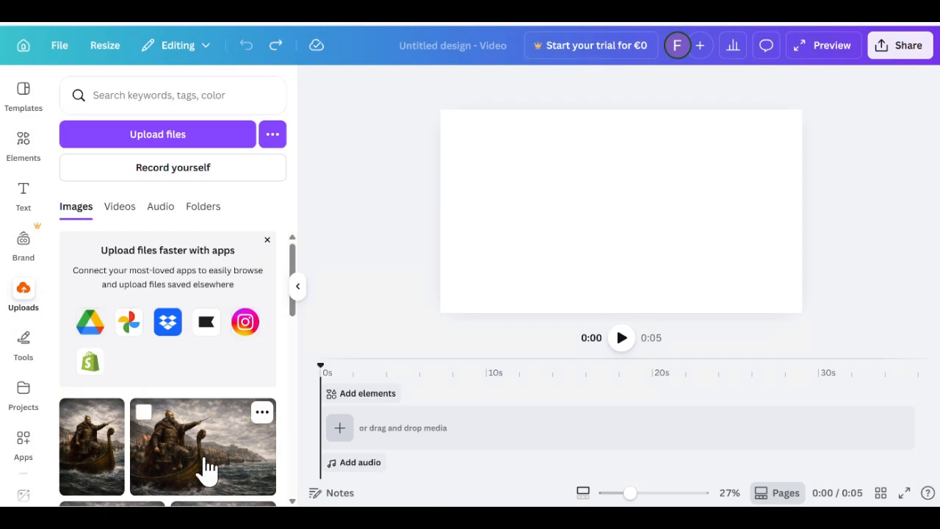
left_click(204, 465)
right_click(577, 200)
key("Escape")
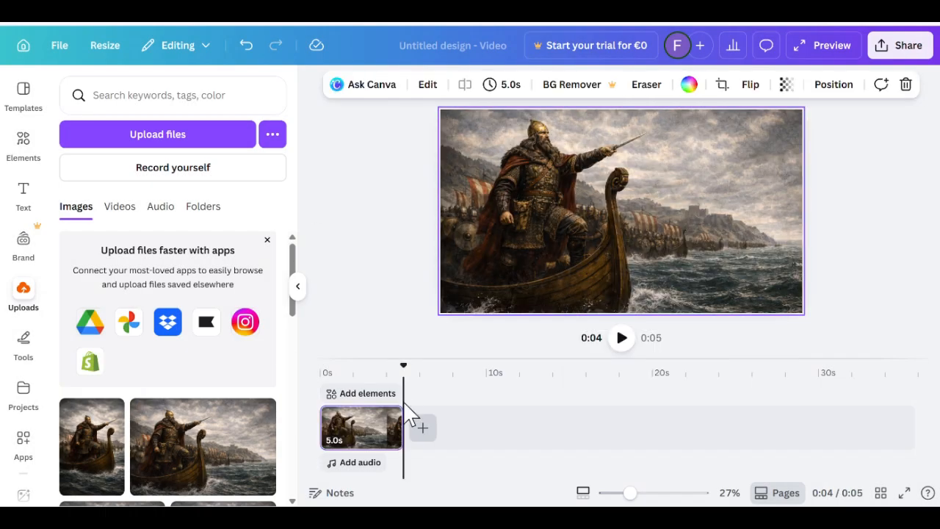
Lengthen the Viking king clip on the timeline to about 5.2 seconds
left_click(416, 402)
mouse_move(395, 426)
left_mouse_down()
mouse_move(419, 423)
mouse_move(406, 426)
left_mouse_up()
left_click(408, 403)
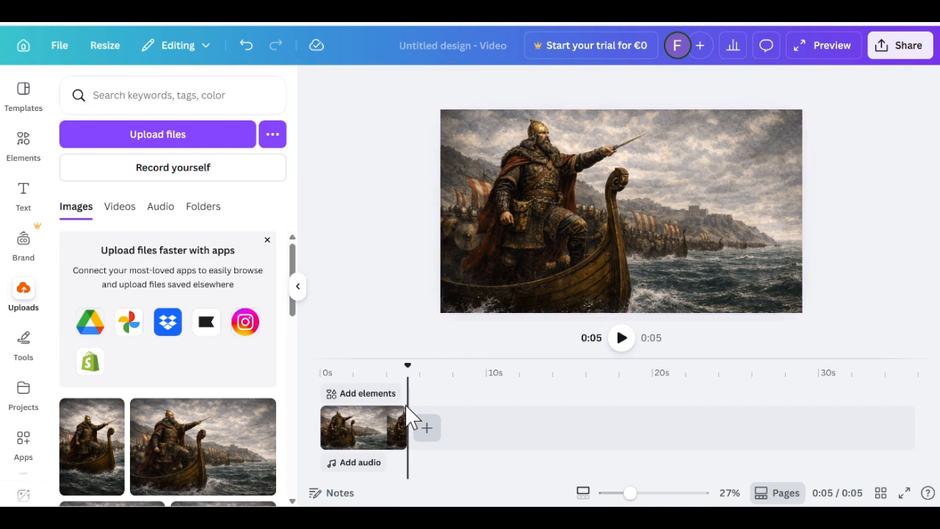
Scrub the playhead back and forth through the Viking king clip to preview its frames
left_click_drag(409, 463, 387, 377)
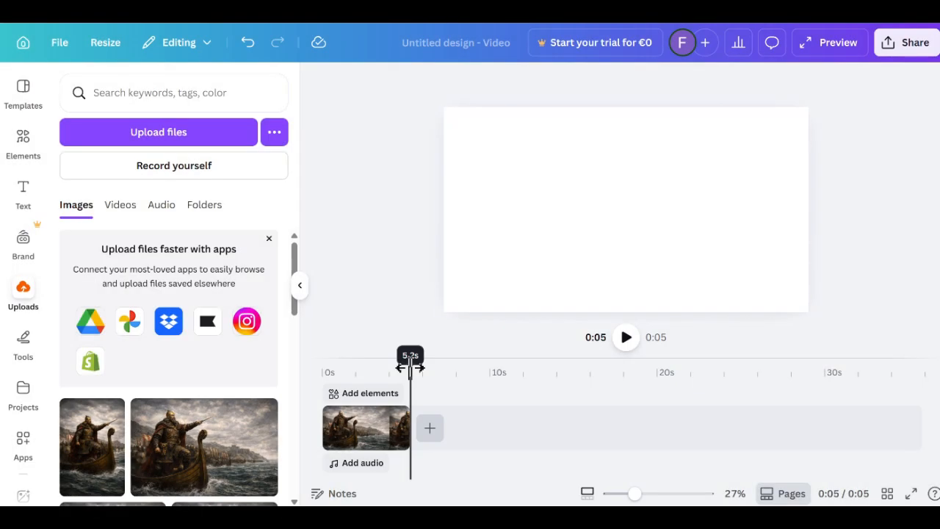
left_click_drag(409, 367, 374, 365)
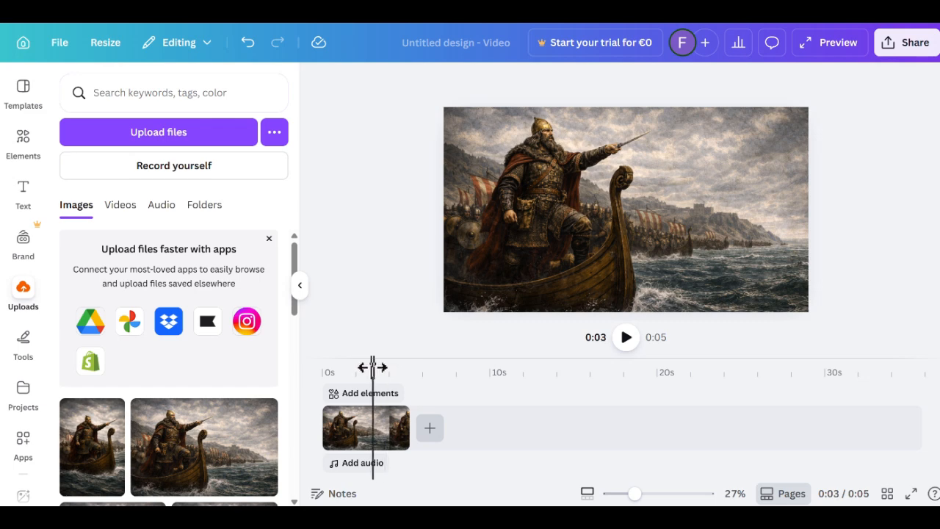
left_click_drag(374, 364, 393, 365)
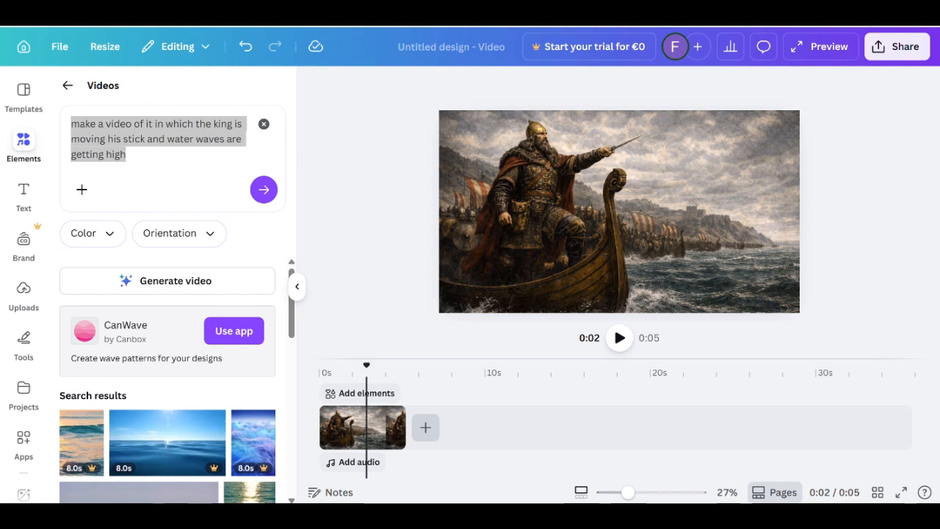
Request an AI video of the king moving his stick with water waves getting high, and show the text options
left_click(187, 288)
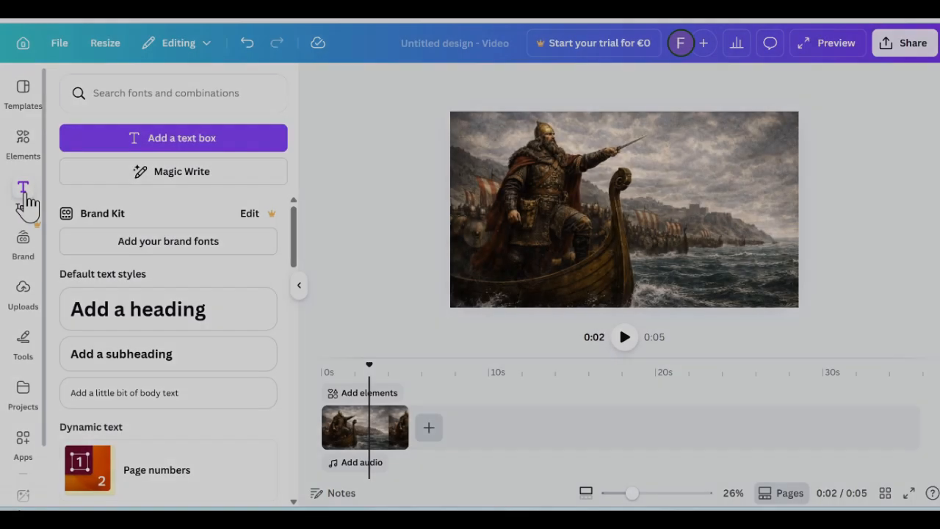
left_click(27, 198)
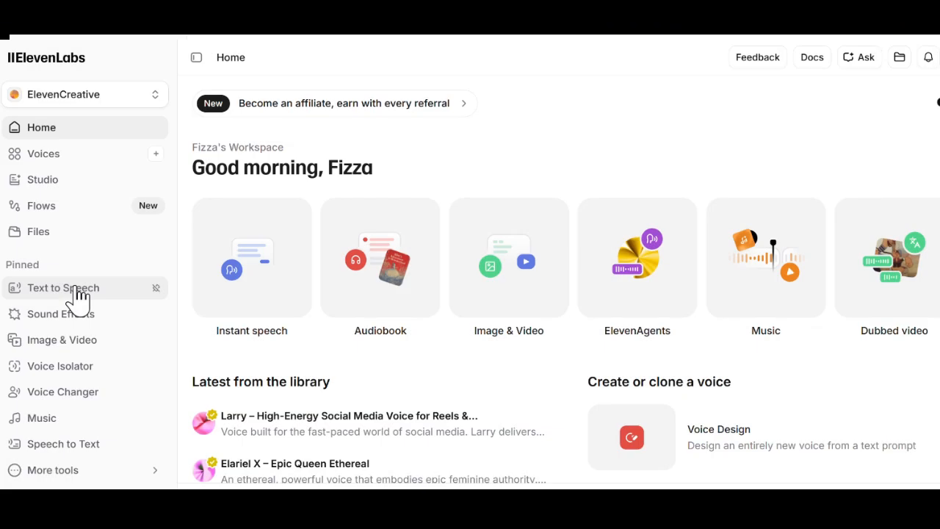
Switch to ElevenLabs Text to Speech, insert "..." before "The sea does not welcome us today." and generate the speech
left_click(77, 297)
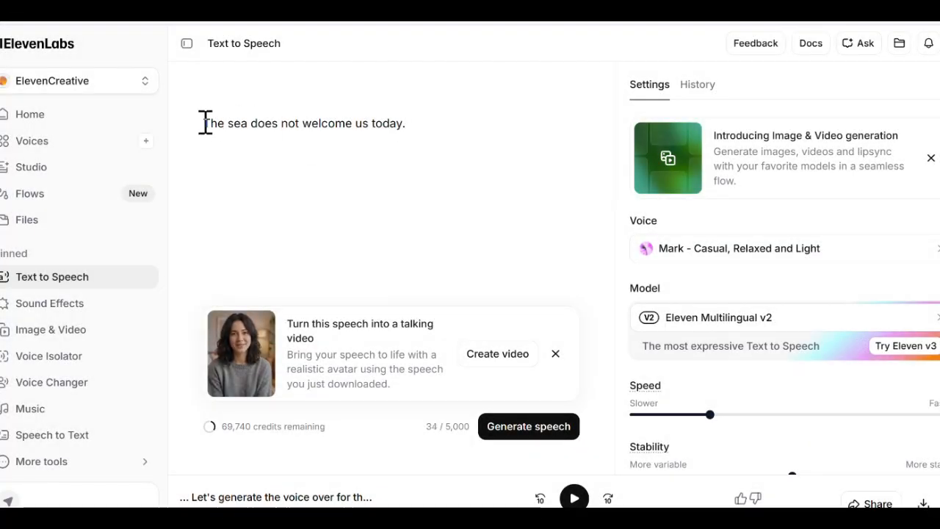
type("...")
left_click(514, 428)
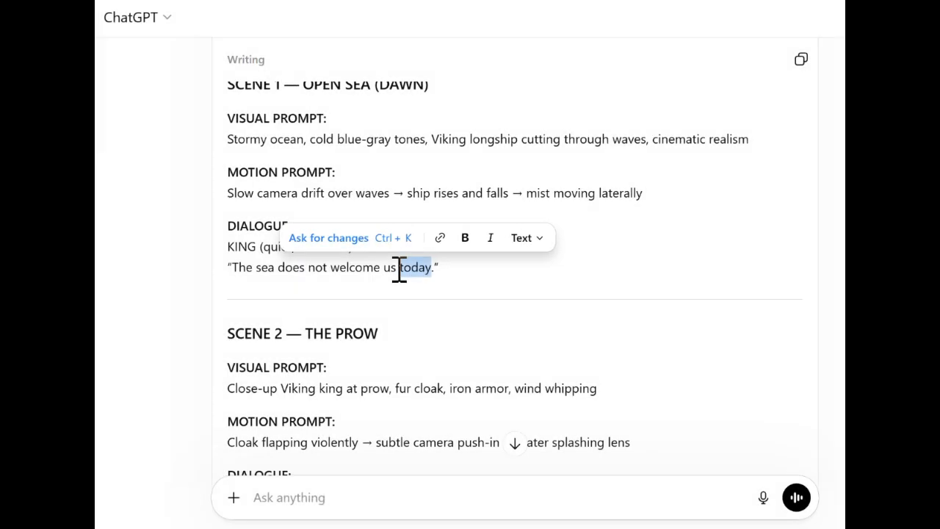
Switch to ChatGPT and review the Scene 1 dialogue line "The sea does not welcome us today." and the start of Scene 2
left_click_drag(398, 269, 232, 267)
left_click(556, 317)
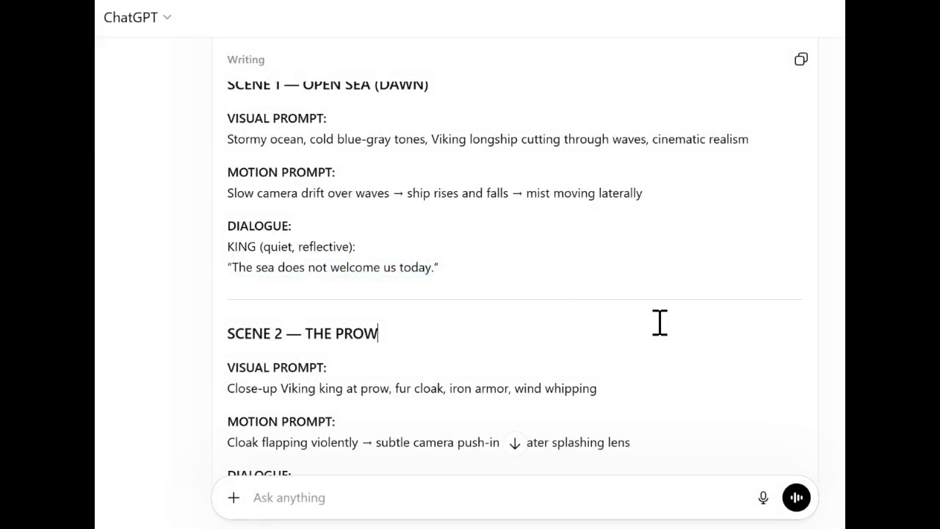
scroll(514, 279, "down", 2)
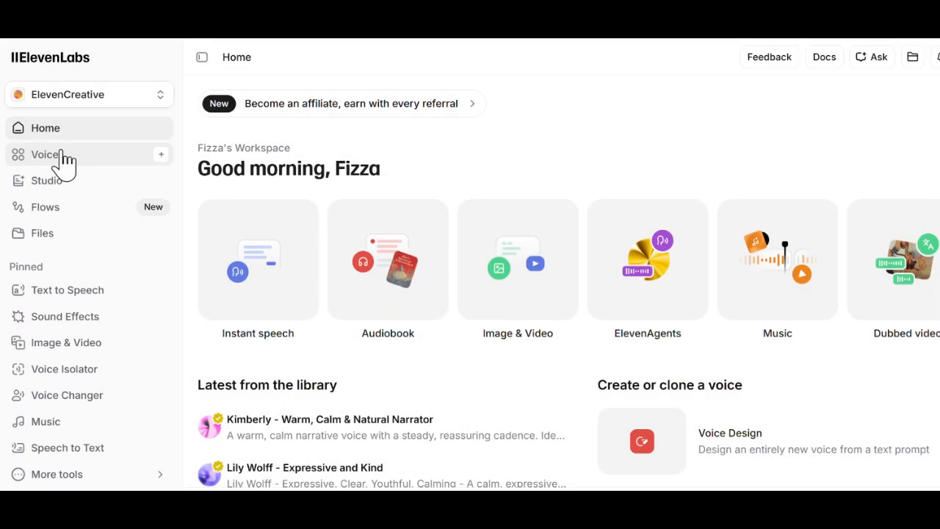
Switch to ElevenLabs, browse the voice library's trending and handpicked voices, and open the voice selection for Text to Speech
left_click(63, 157)
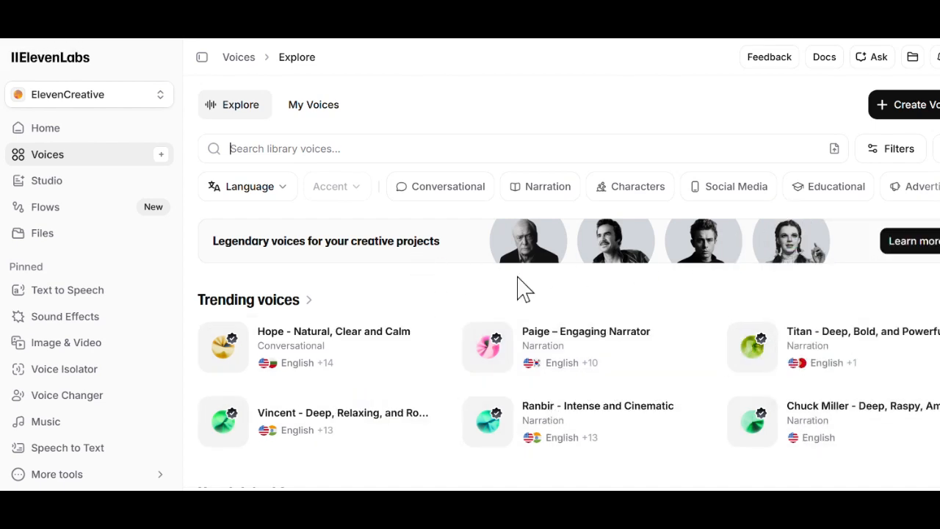
scroll(568, 267, "down", 6)
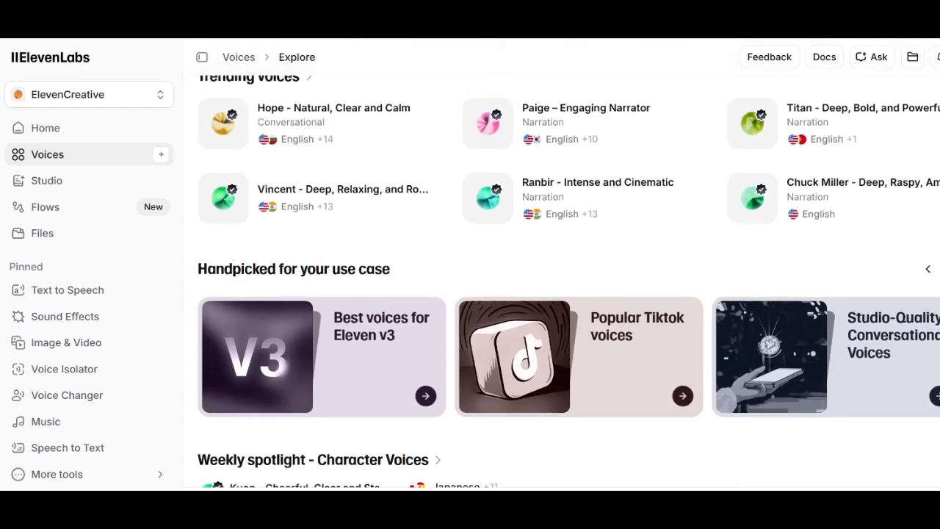
scroll(568, 280, "down", 3)
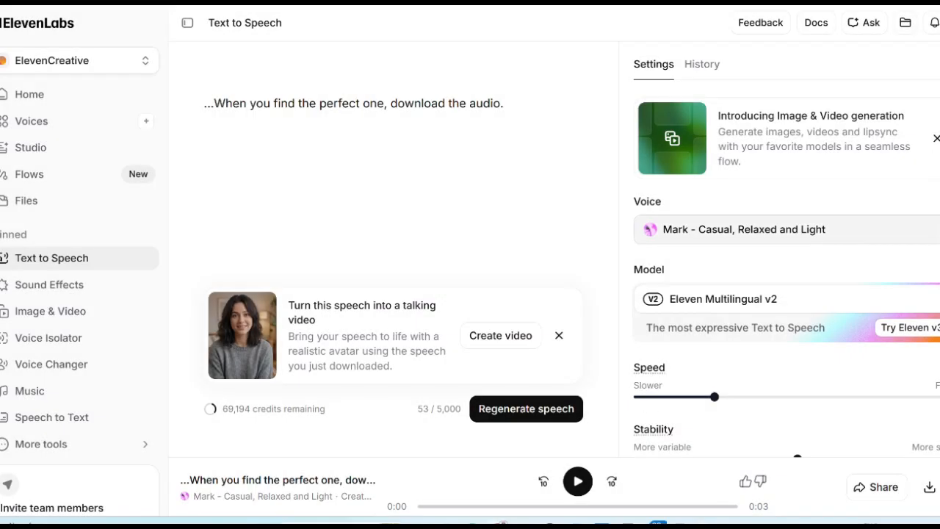
left_click(697, 228)
left_click(934, 210)
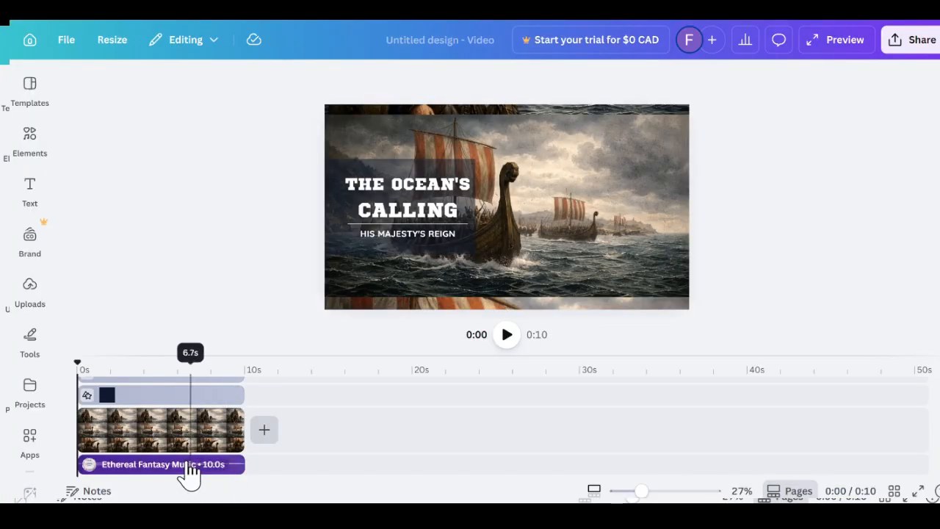
Switch to the Canva video "The Ocean's Calling" and play its first three seconds with the background music
left_click(507, 335)
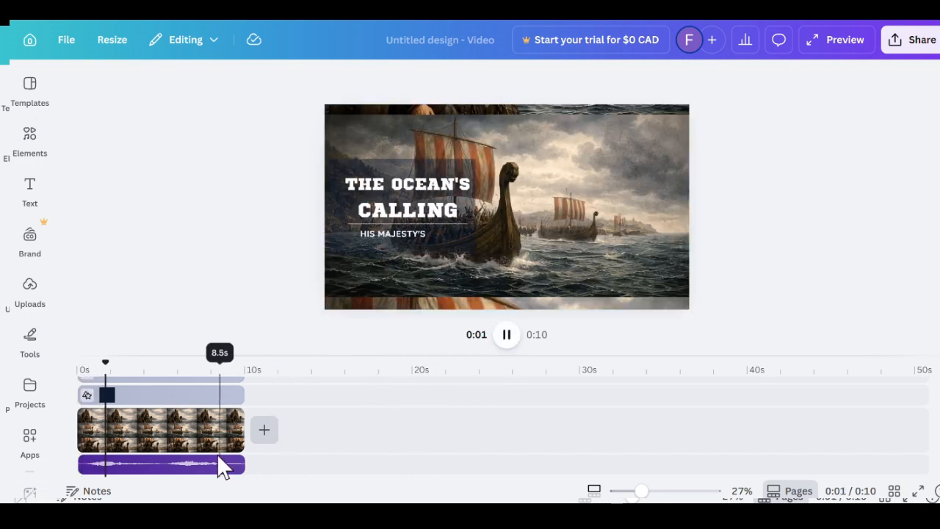
left_click(505, 341)
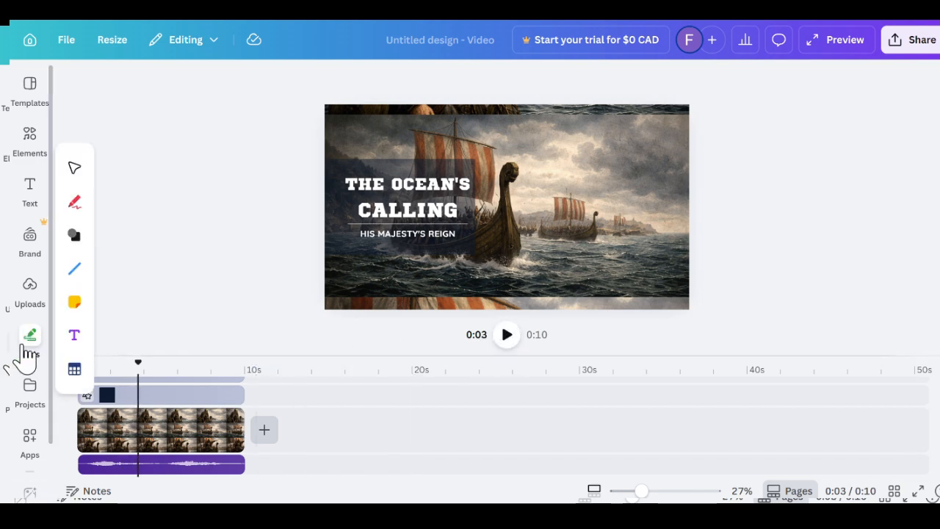
Examine the editor's tools and uploads, and browse the AI generation and audio app categories
mouse_move(28, 359)
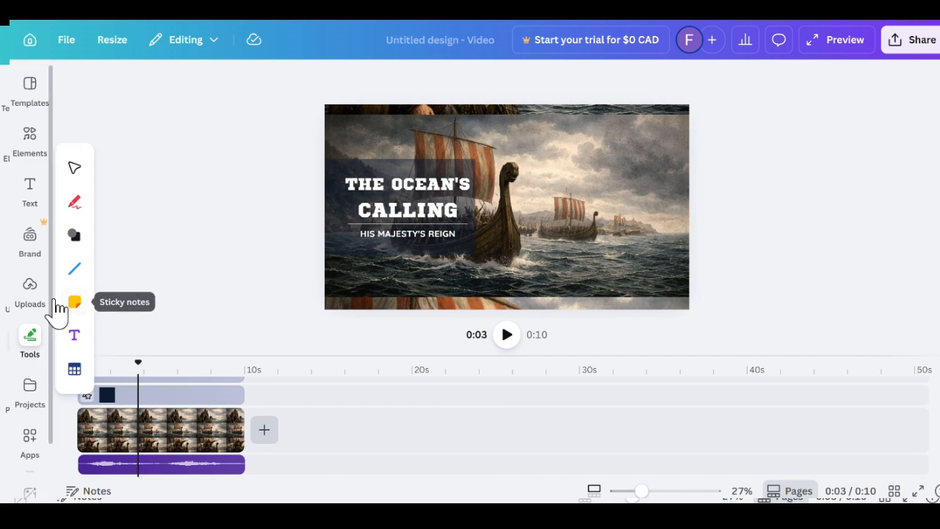
left_click(29, 290)
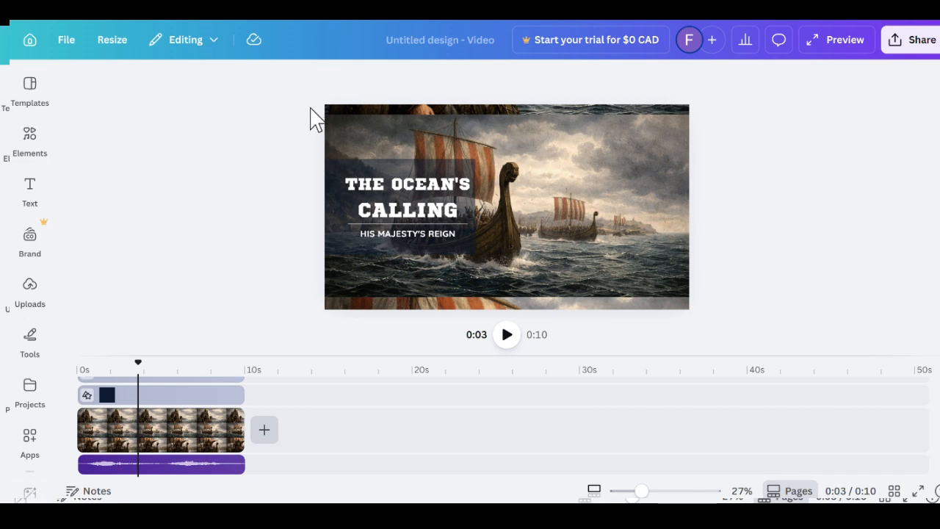
left_click(29, 440)
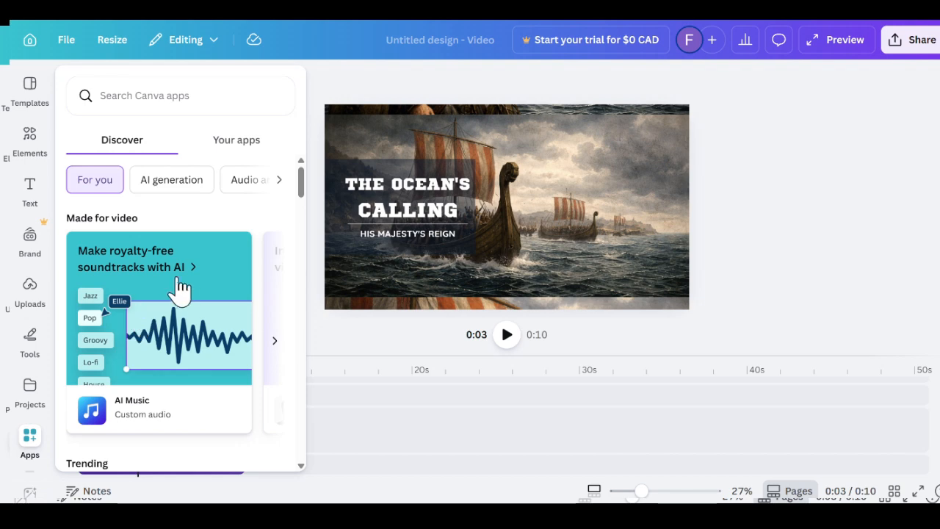
left_click(183, 185)
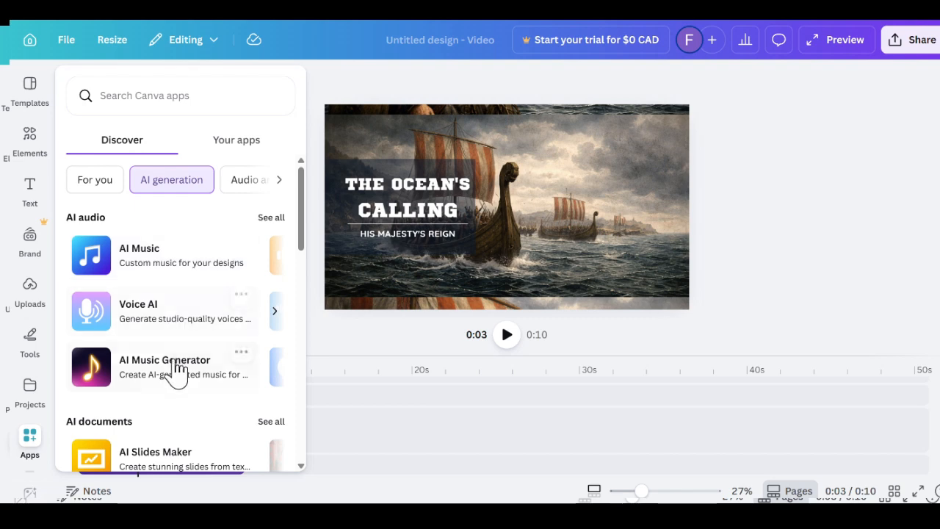
left_click(250, 182)
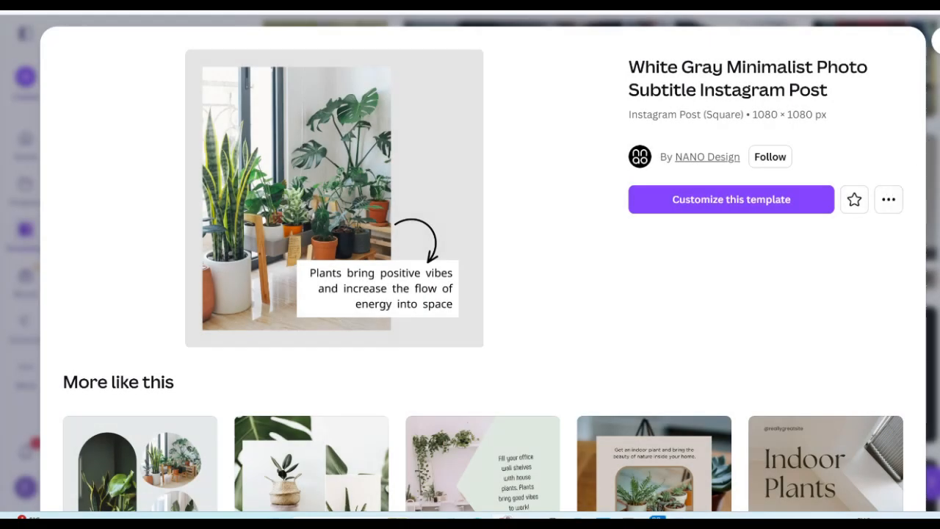
Look through the designs similar to the White Gray Minimalist Photo Subtitle Instagram Post template and close its preview
scroll(470, 279, "down", 4)
scroll(869, 162, "down", 1)
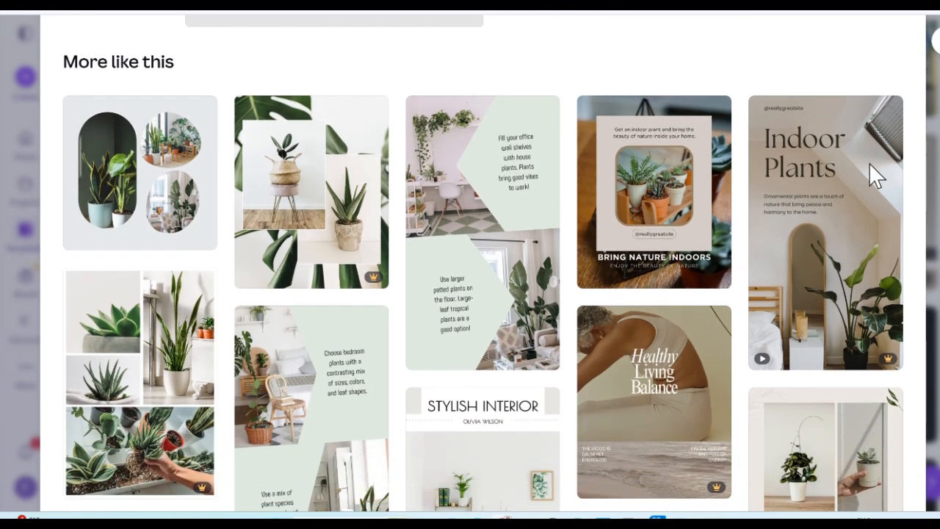
left_click(936, 41)
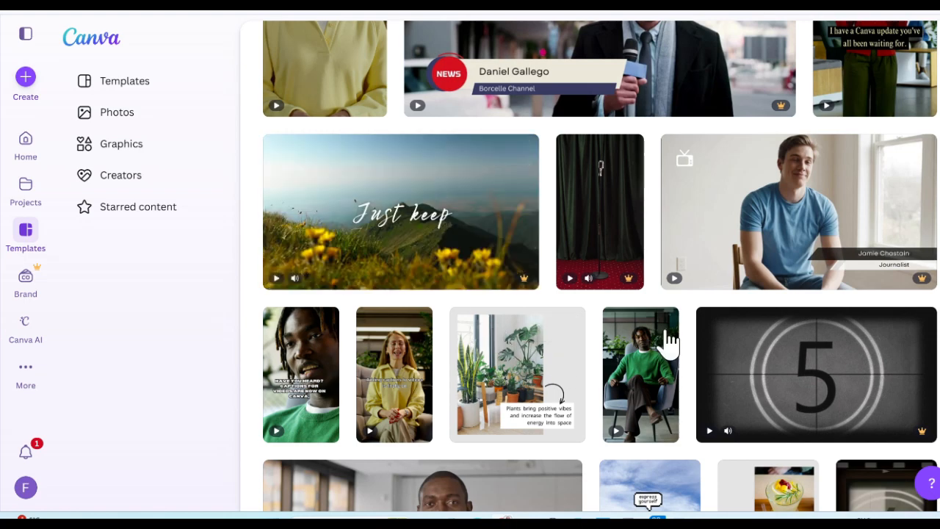
Browse further video templates and open the preview of the captioned vertical template showing a man in a blue cardigan
scroll(600, 265, "down", 4)
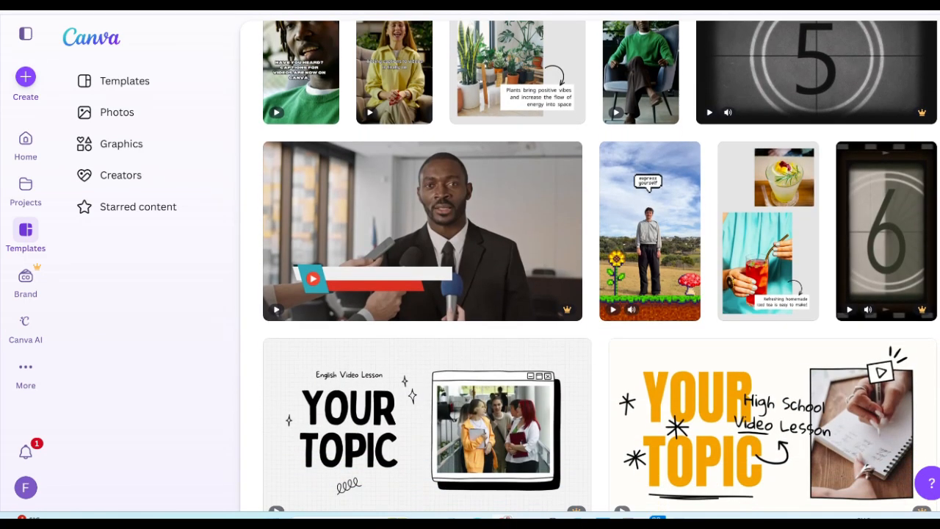
scroll(601, 266, "down", 4)
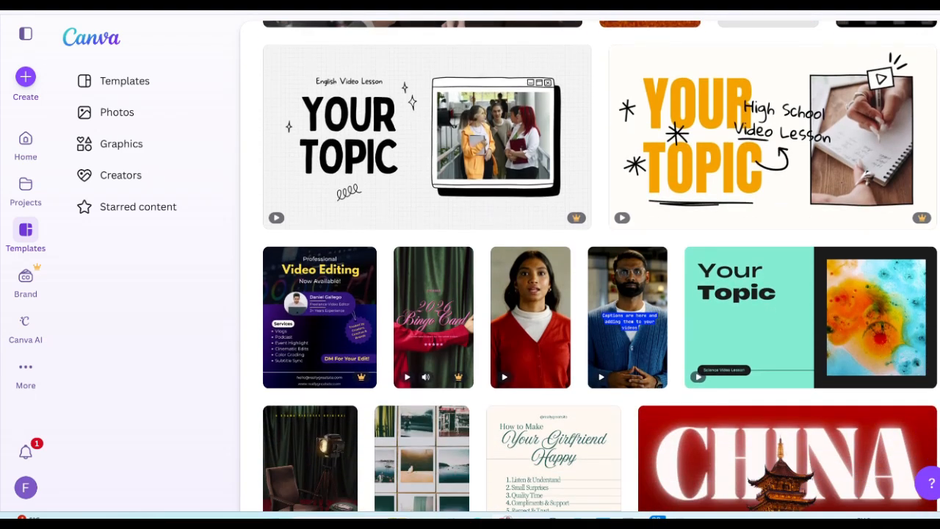
mouse_move(629, 352)
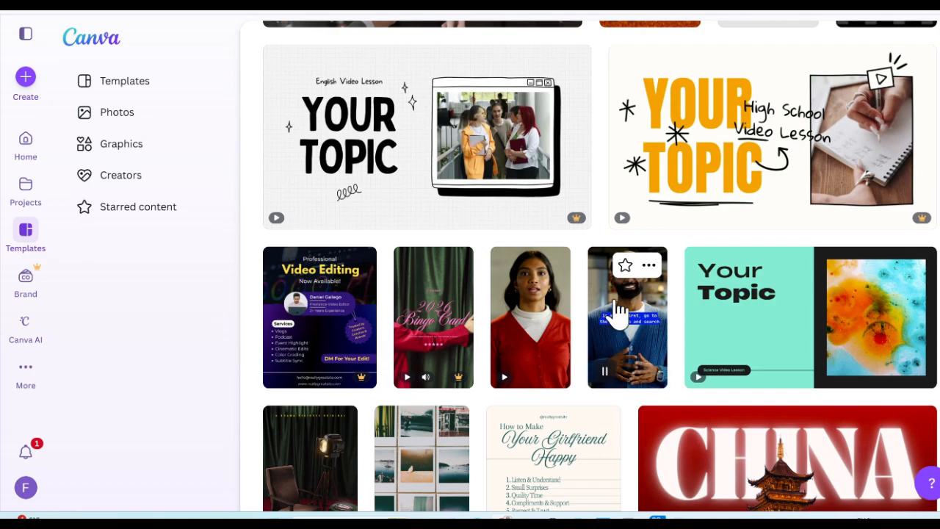
left_click(650, 303)
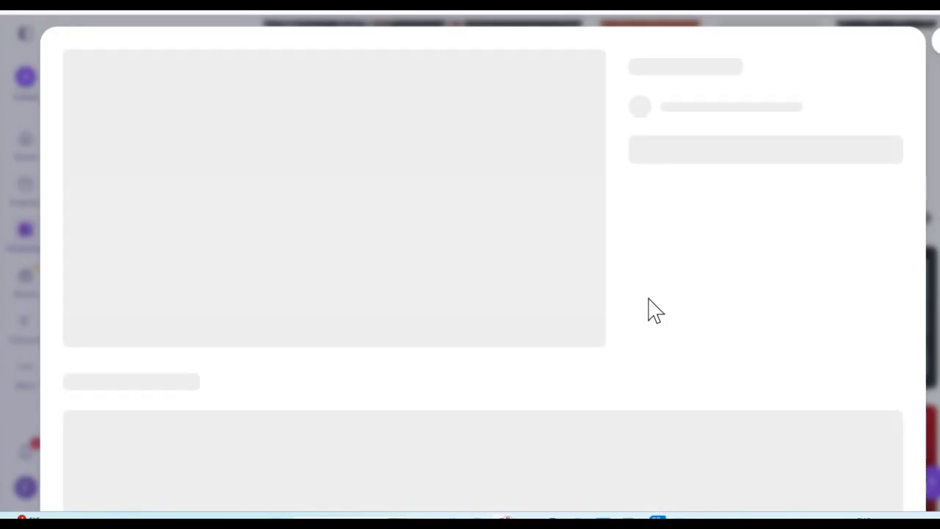